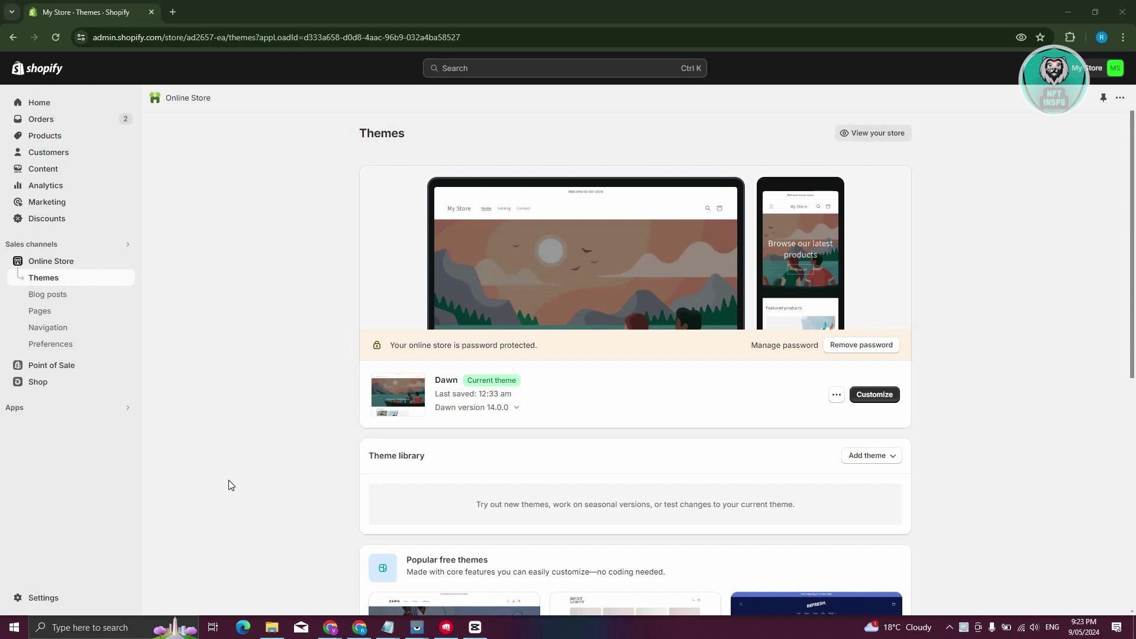
Go to the Discounts page from the Shopify admin sidebar
{"action": "left_click", "coordinate": [74, 225]}
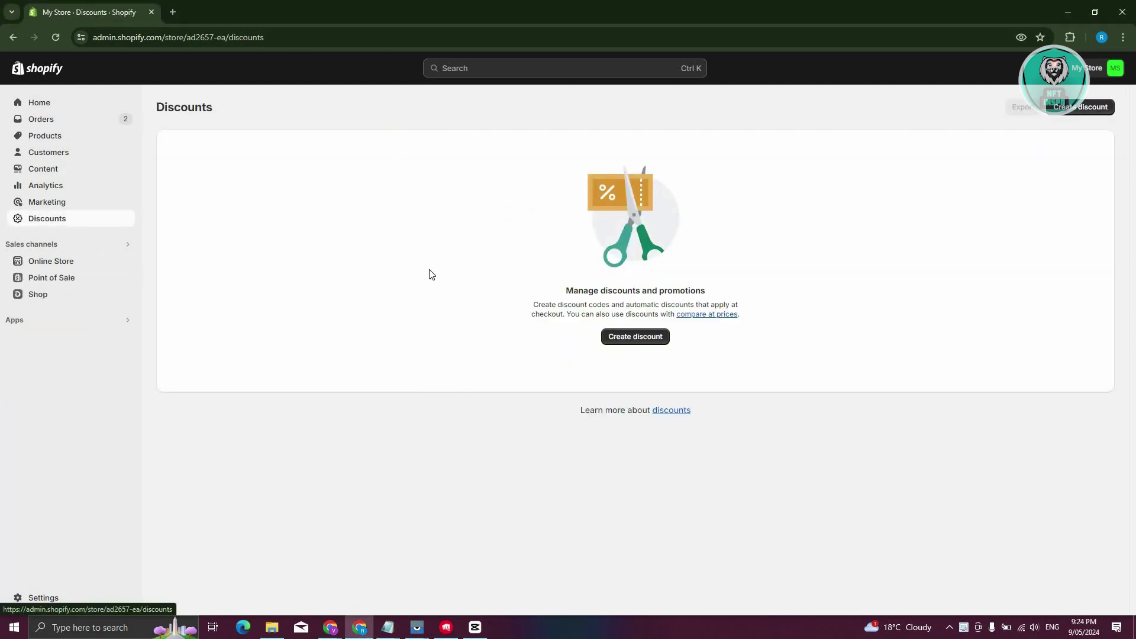
Create a new discount of type Amount off products
{"action": "left_click", "coordinate": [632, 343]}
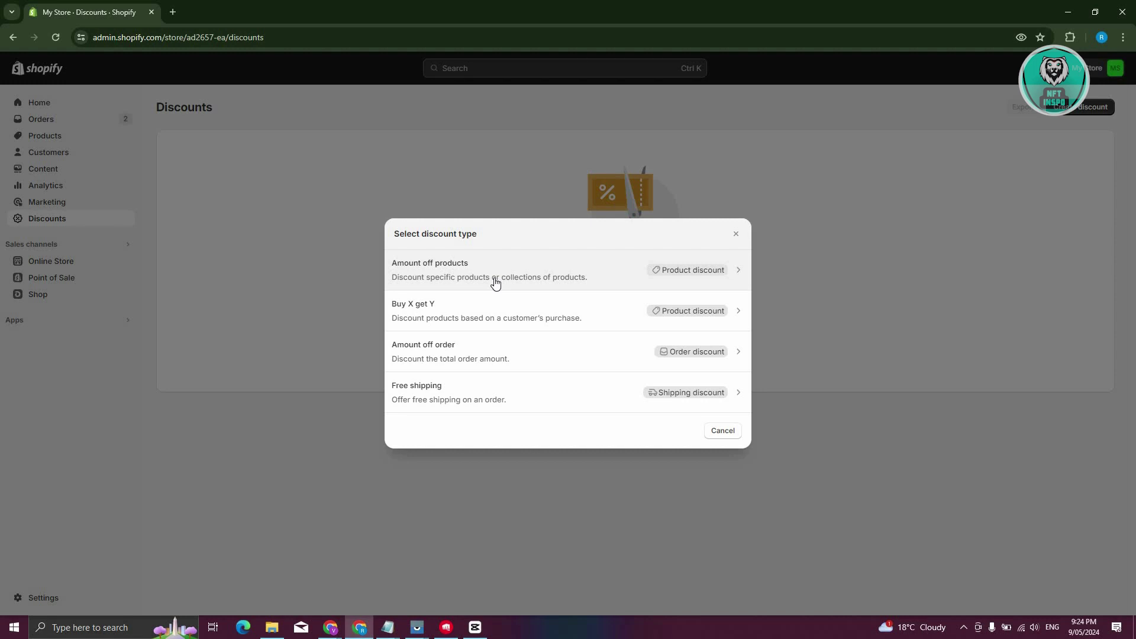
{"action": "left_click", "coordinate": [585, 284]}
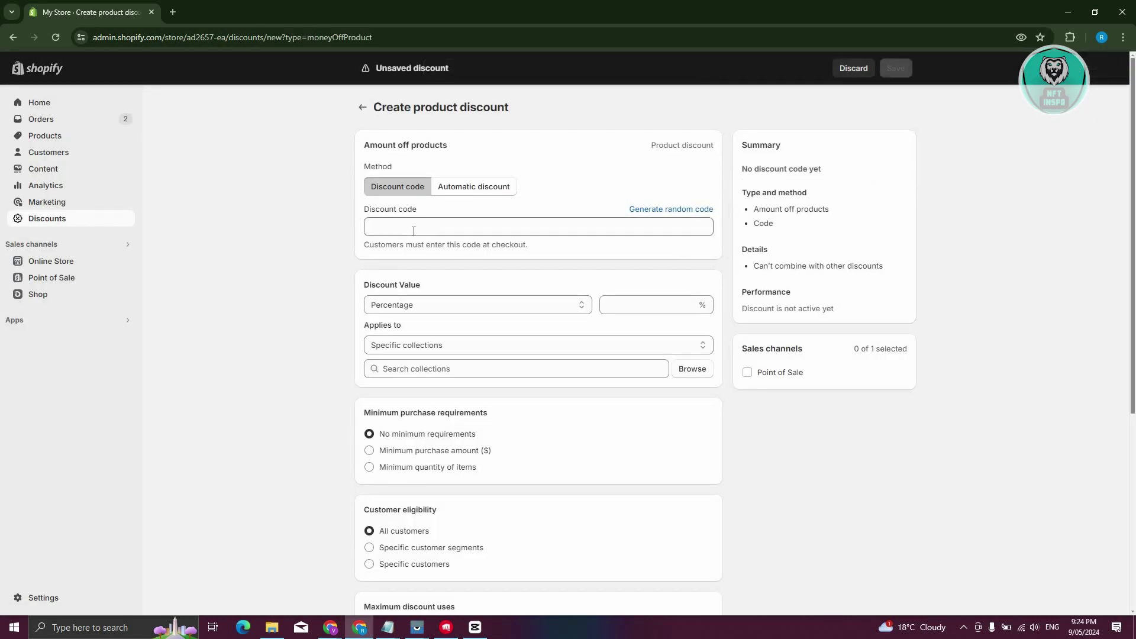
Keep the Discount code method and replace the generated code with SPRINGSALE143
{"action": "left_click", "coordinate": [464, 200]}
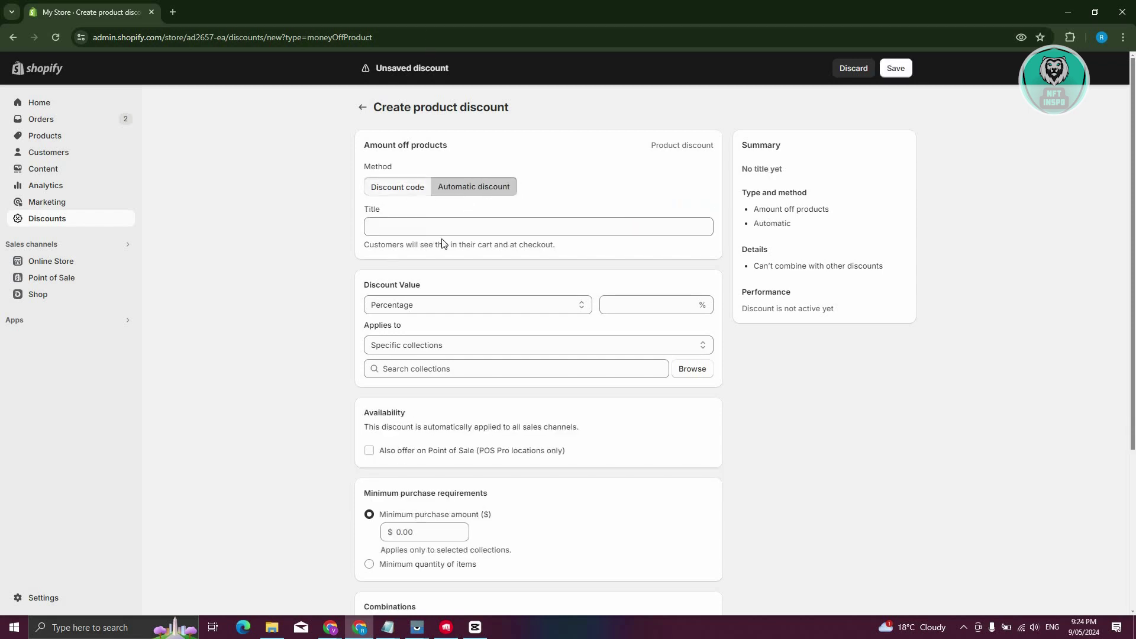
{"action": "left_click", "coordinate": [397, 187]}
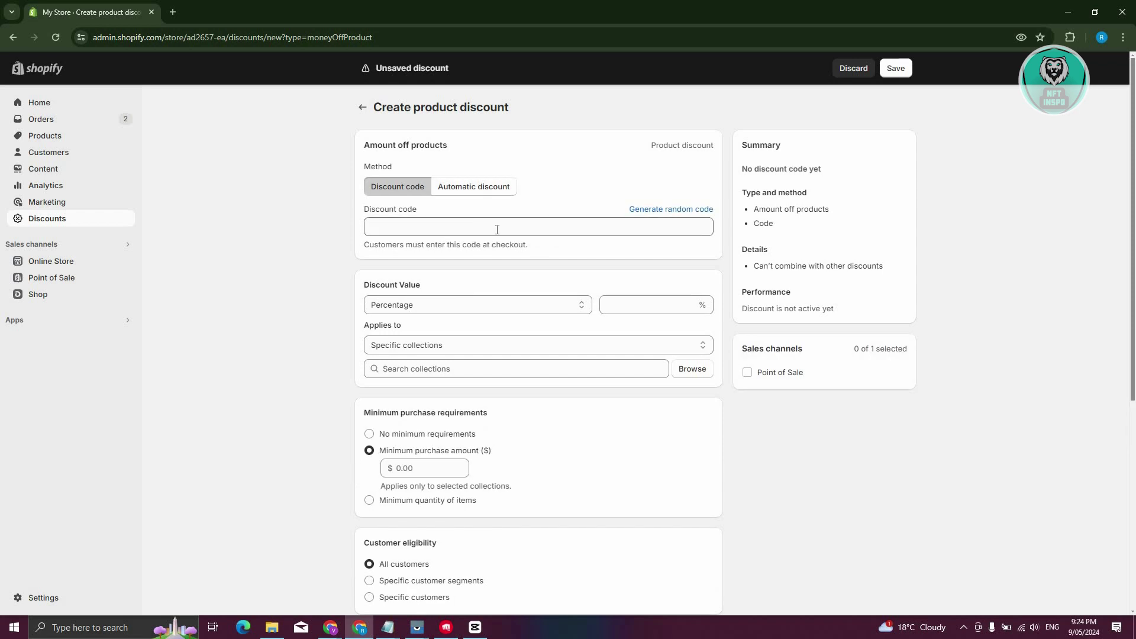
{"action": "left_click", "coordinate": [677, 212]}
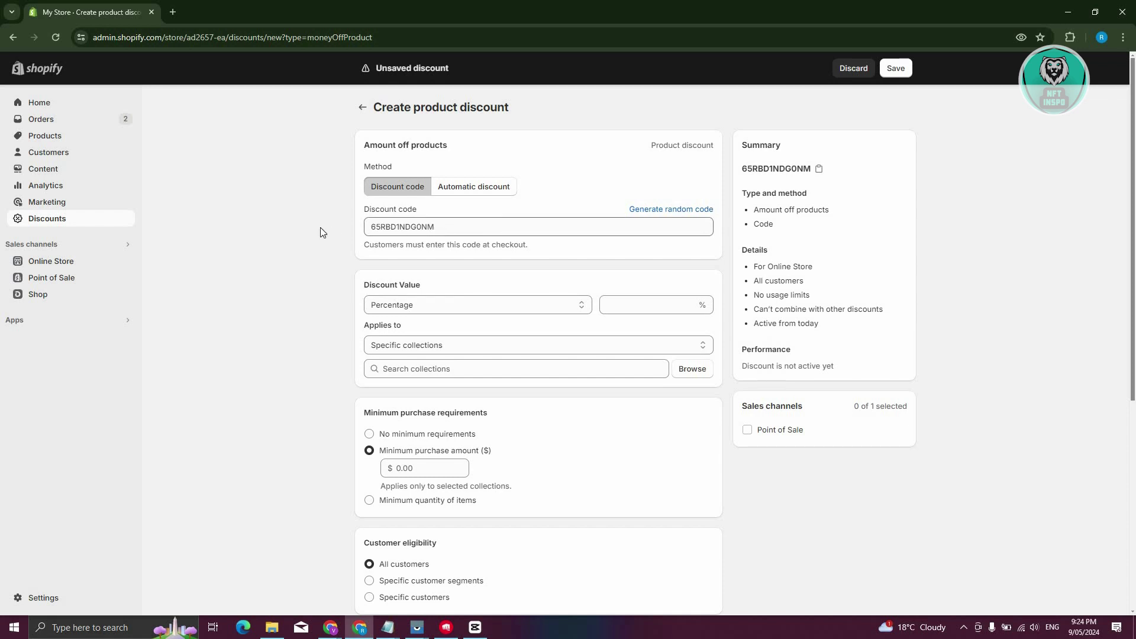
{"action": "key", "text": "Tab"}
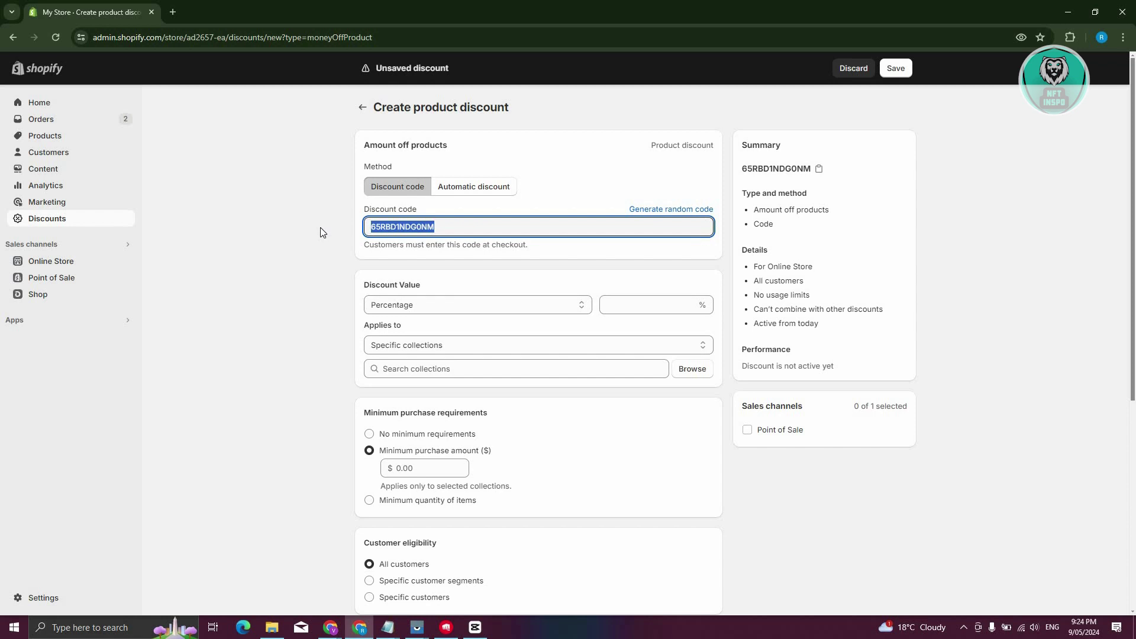
{"action": "type", "text": "SPRI"}
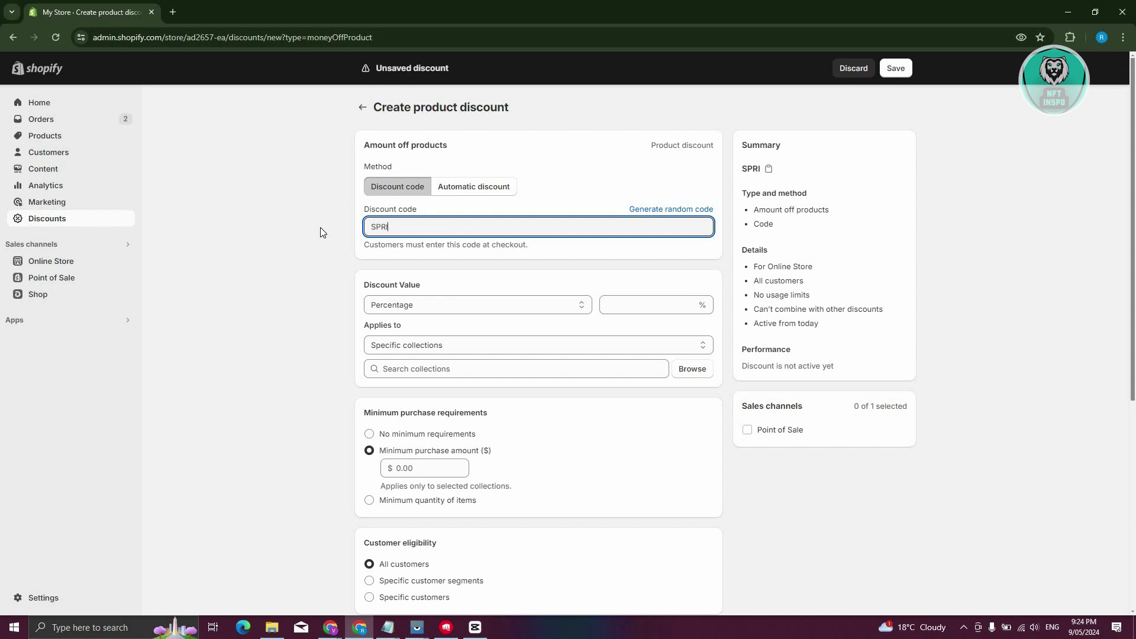
{"action": "type", "text": "NGSALE143"}
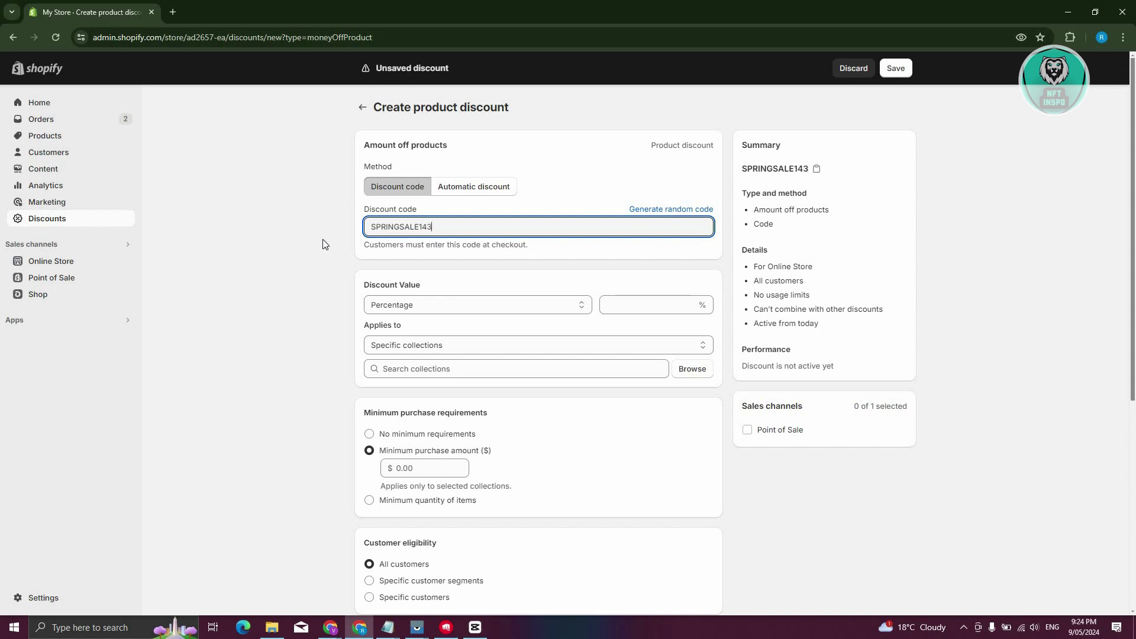
Set the discount value to 5 percent
{"action": "left_click", "coordinate": [510, 307]}
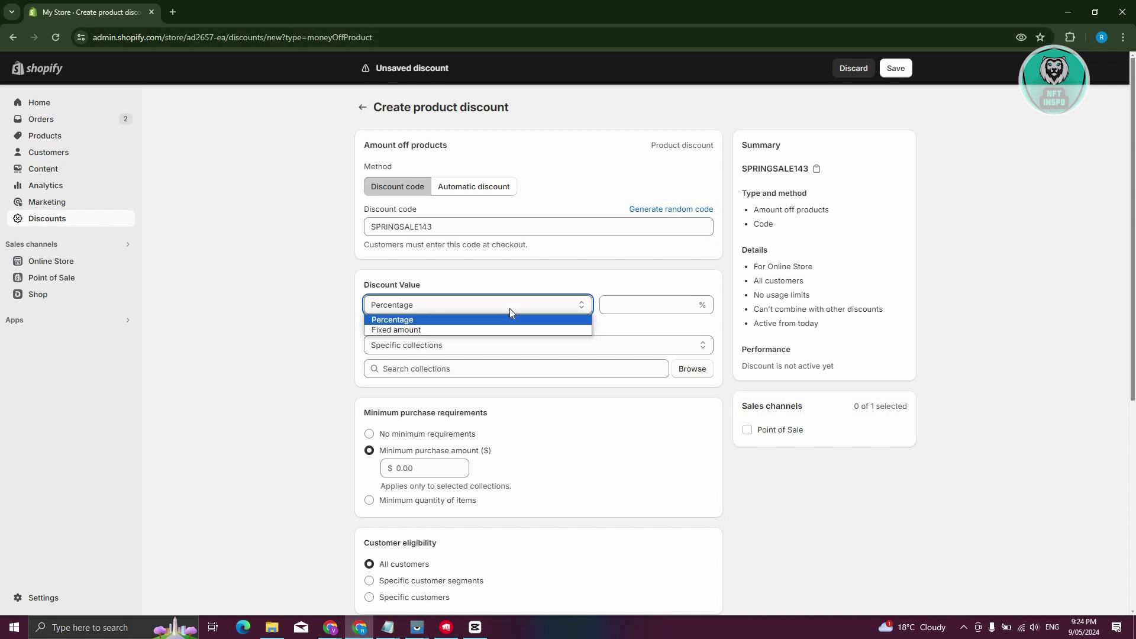
{"action": "left_click", "coordinate": [683, 304]}
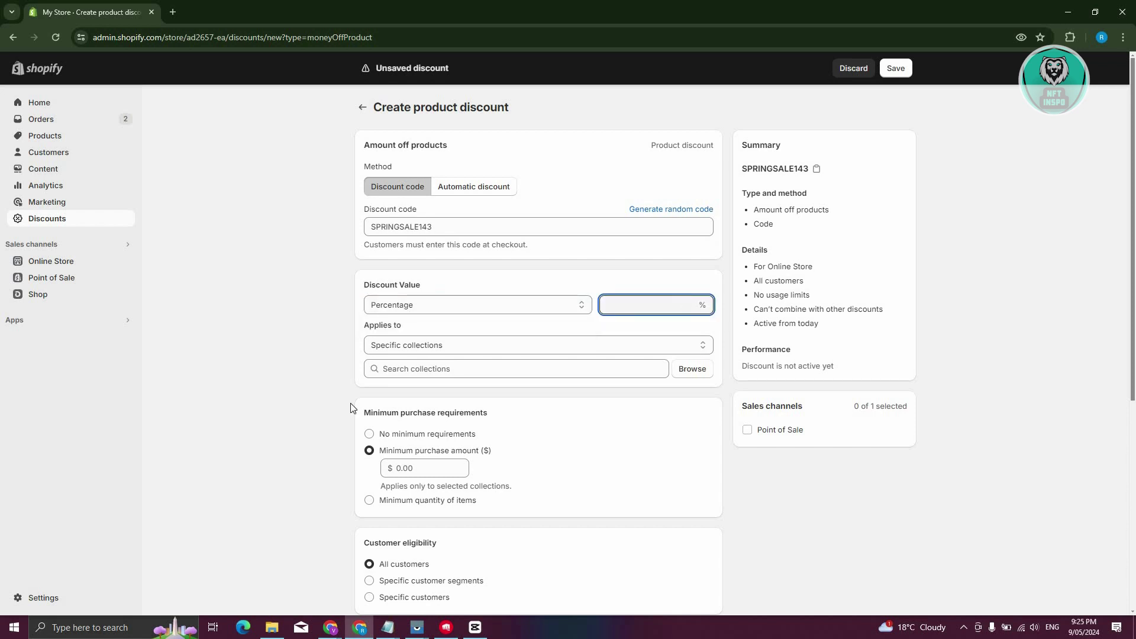
{"action": "type", "text": "5"}
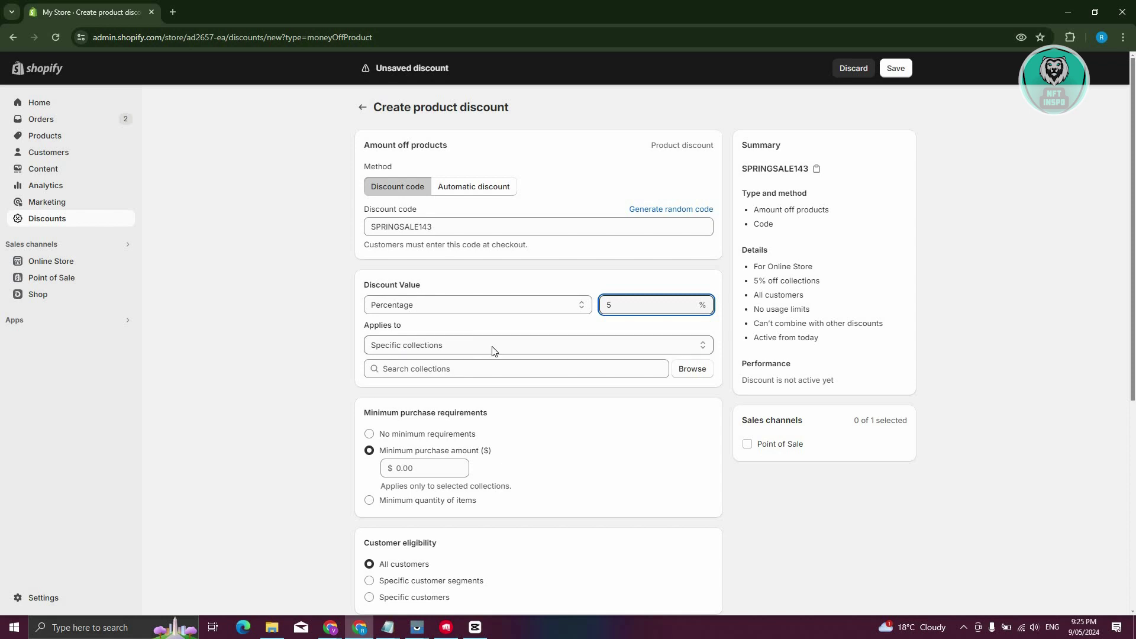
Browse collections, toggle Home page, and close the picker without adding any collection
{"action": "left_click", "coordinate": [689, 369]}
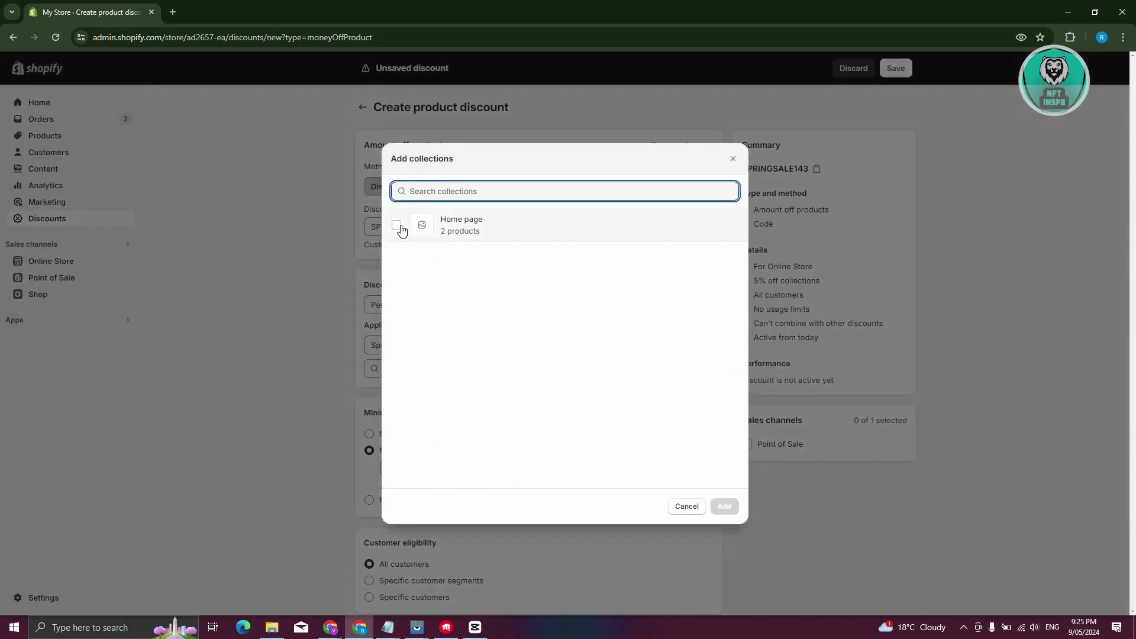
{"action": "left_click", "coordinate": [401, 230]}
{"action": "left_click", "coordinate": [477, 229]}
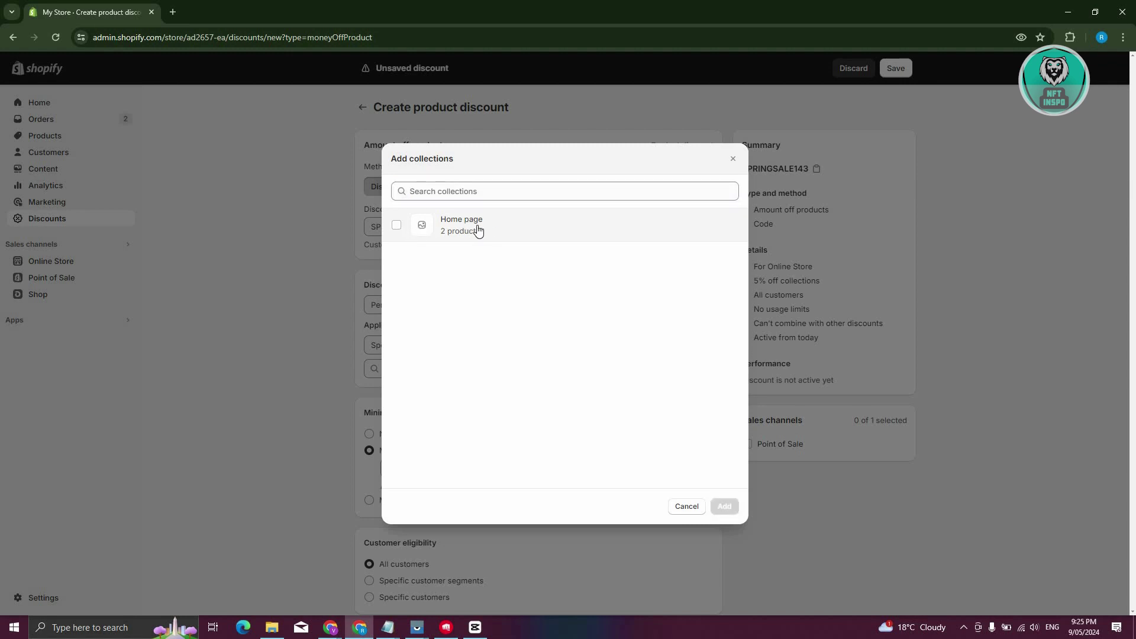
{"action": "left_click", "coordinate": [478, 230]}
{"action": "left_click", "coordinate": [478, 230]}
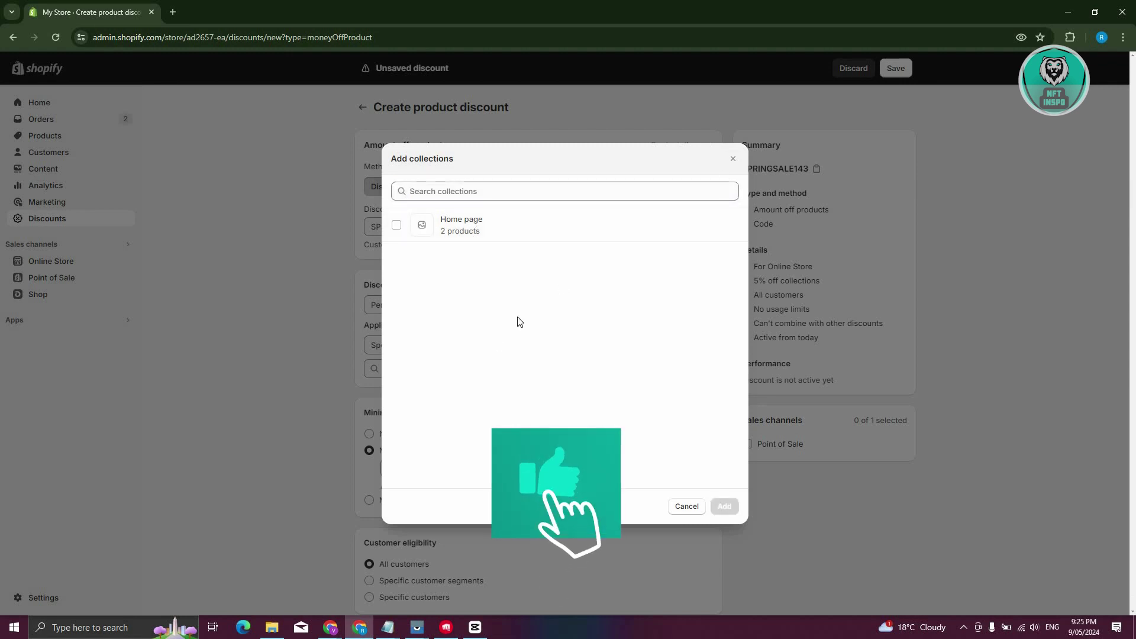
{"action": "key", "text": "Escape"}
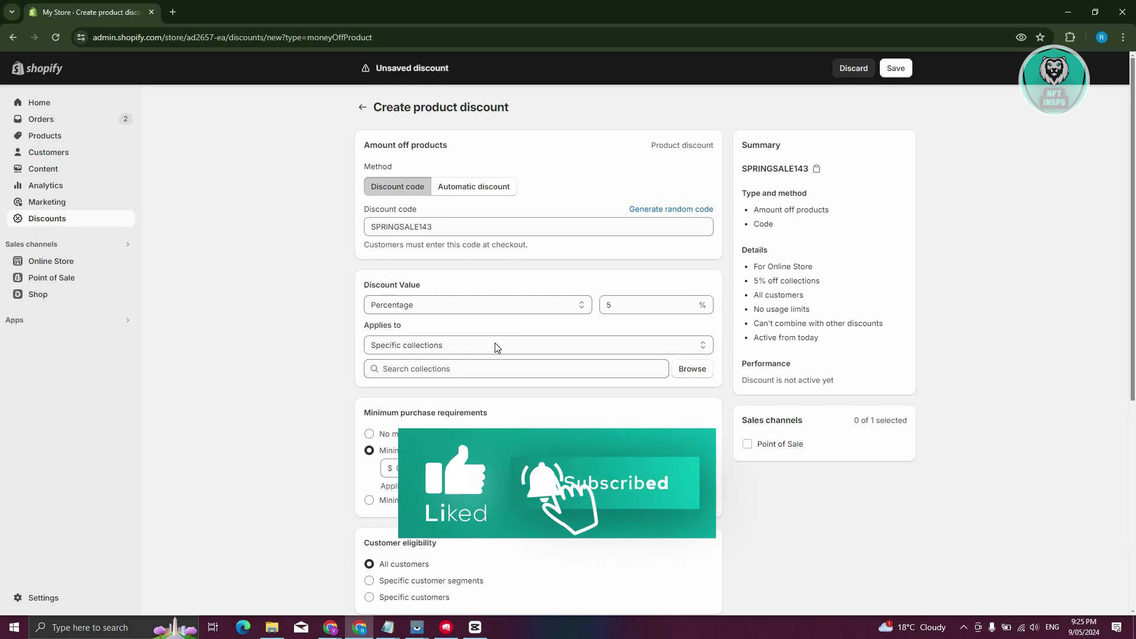
Switch Applies to to Specific products and add the T-Shirt ($10.00) product
{"action": "left_click", "coordinate": [462, 346]}
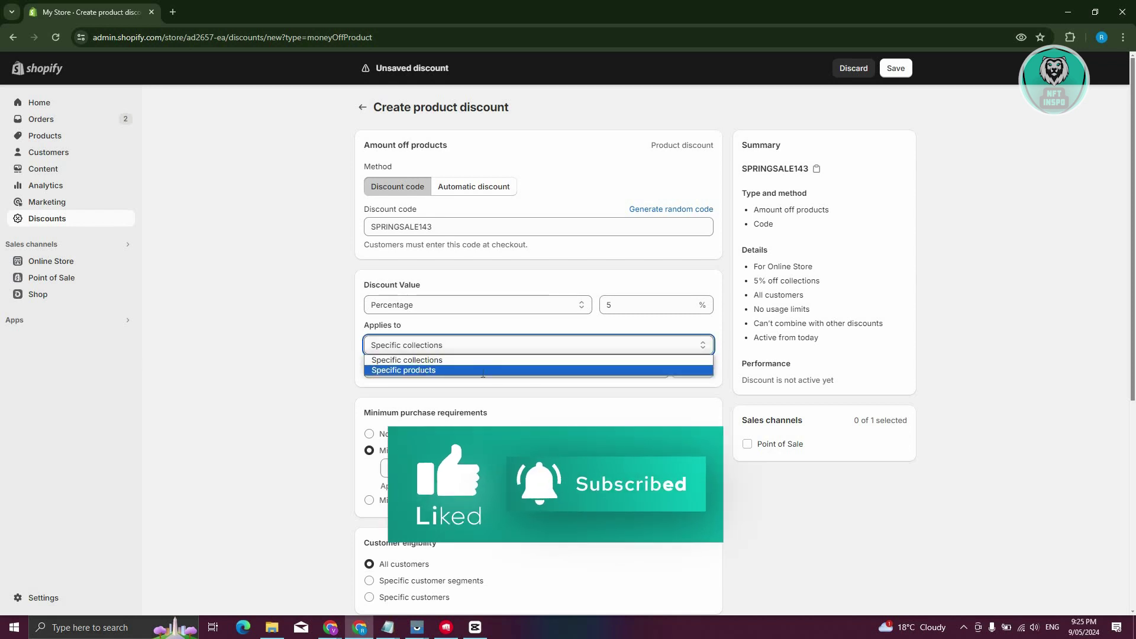
{"action": "left_click", "coordinate": [692, 371]}
{"action": "left_click", "coordinate": [697, 368]}
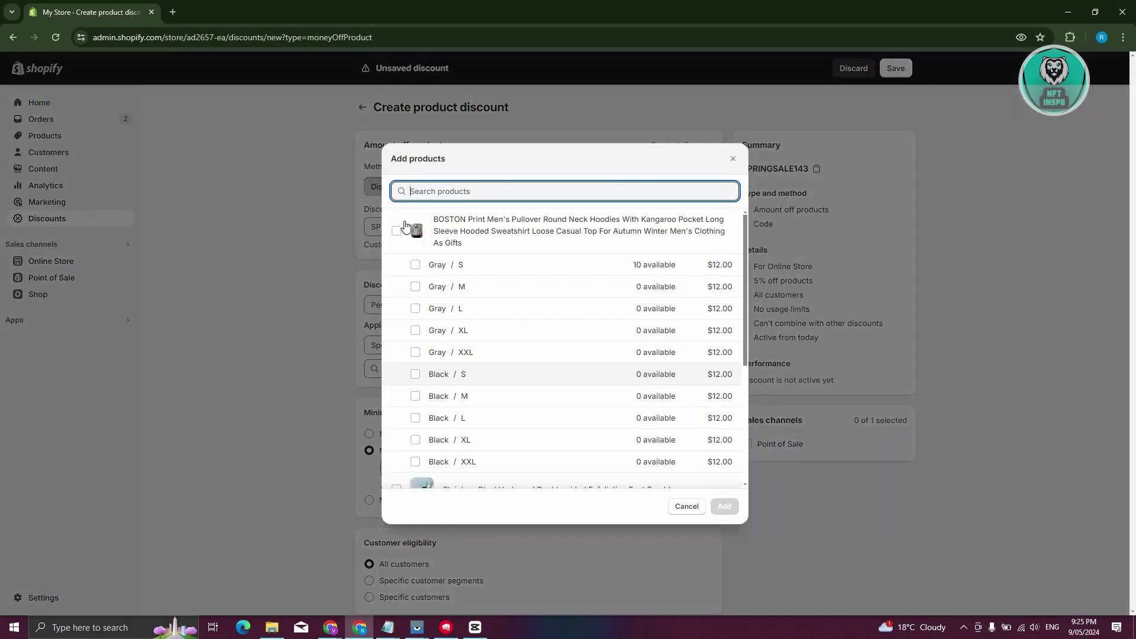
{"action": "scroll", "coordinate": [484, 329], "scroll_direction": "down", "scroll_amount": 4}
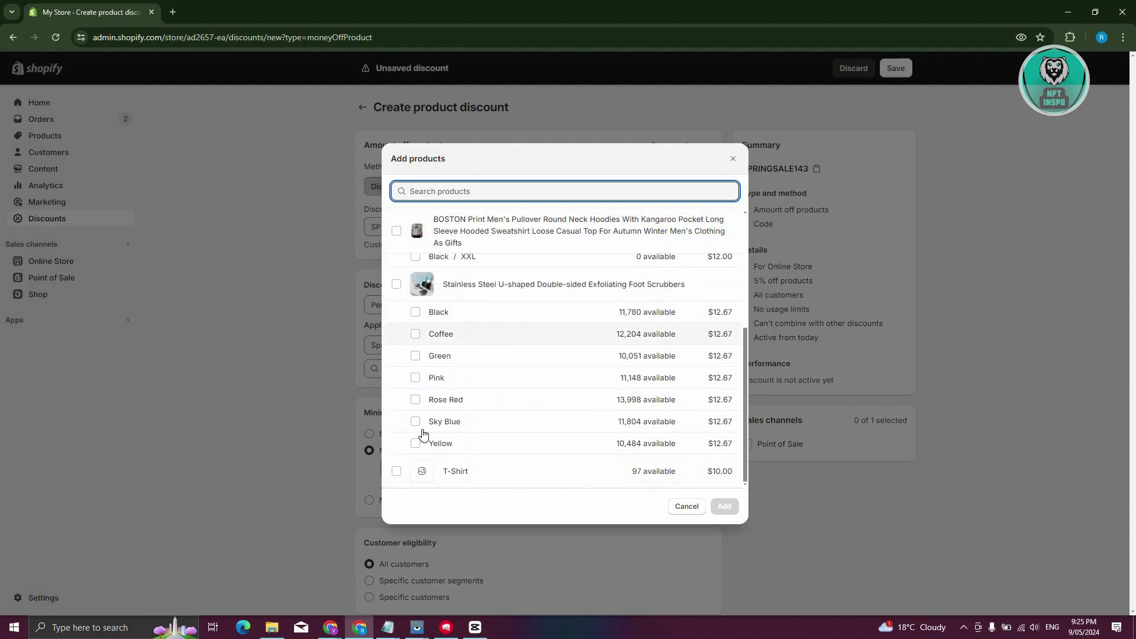
{"action": "left_click", "coordinate": [396, 471]}
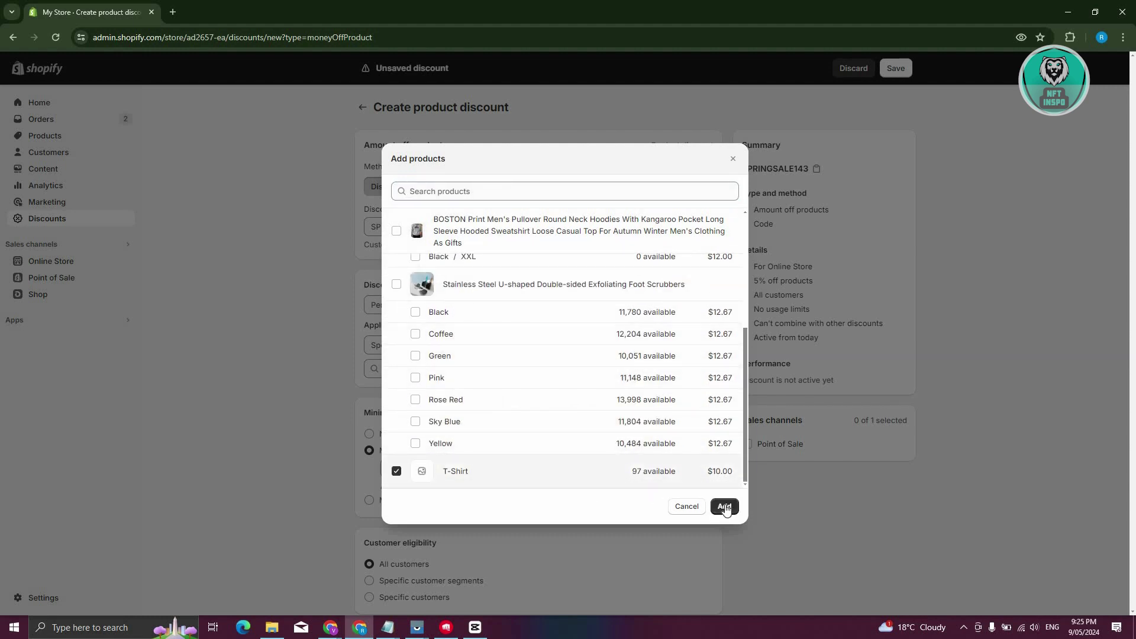
{"action": "left_click", "coordinate": [724, 506]}
{"action": "scroll", "coordinate": [370, 163], "scroll_direction": "down", "scroll_amount": 5}
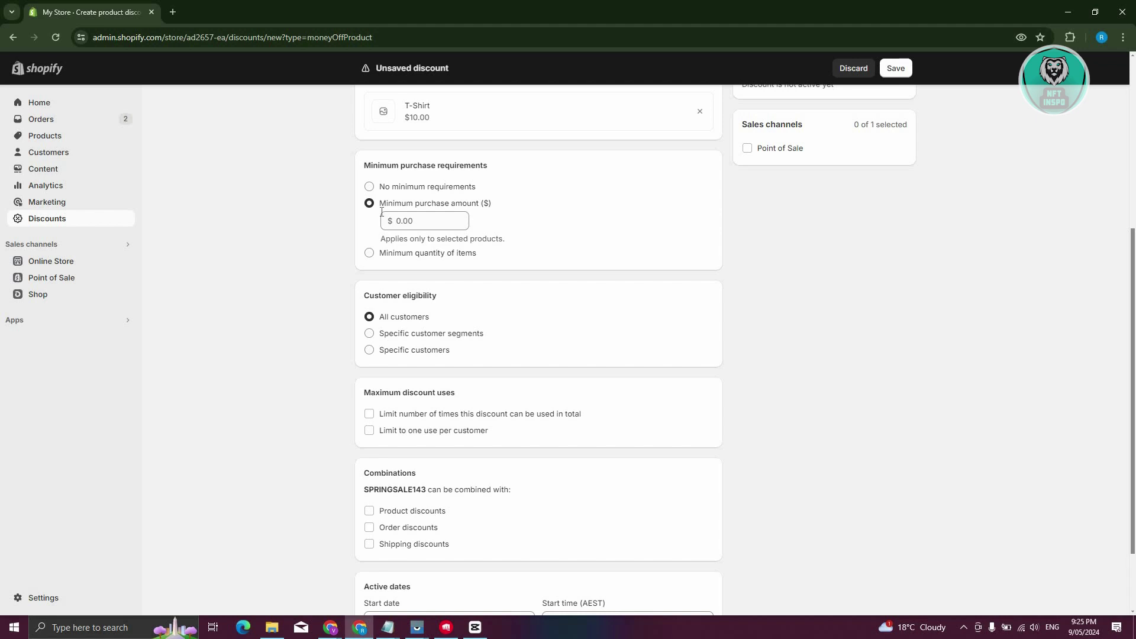
Set a $20.00 minimum purchase amount and leave the discount with no end date
{"action": "left_click", "coordinate": [443, 228]}
{"action": "type", "text": "20"}
{"action": "left_click", "coordinate": [465, 291]}
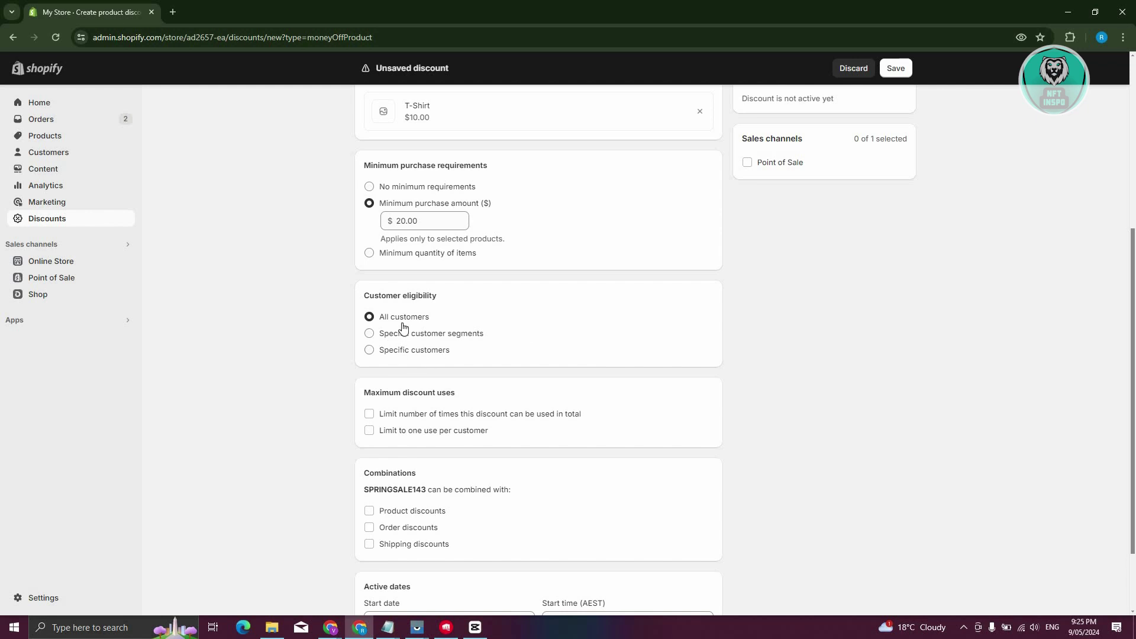
{"action": "scroll", "coordinate": [391, 353], "scroll_direction": "down", "scroll_amount": 2}
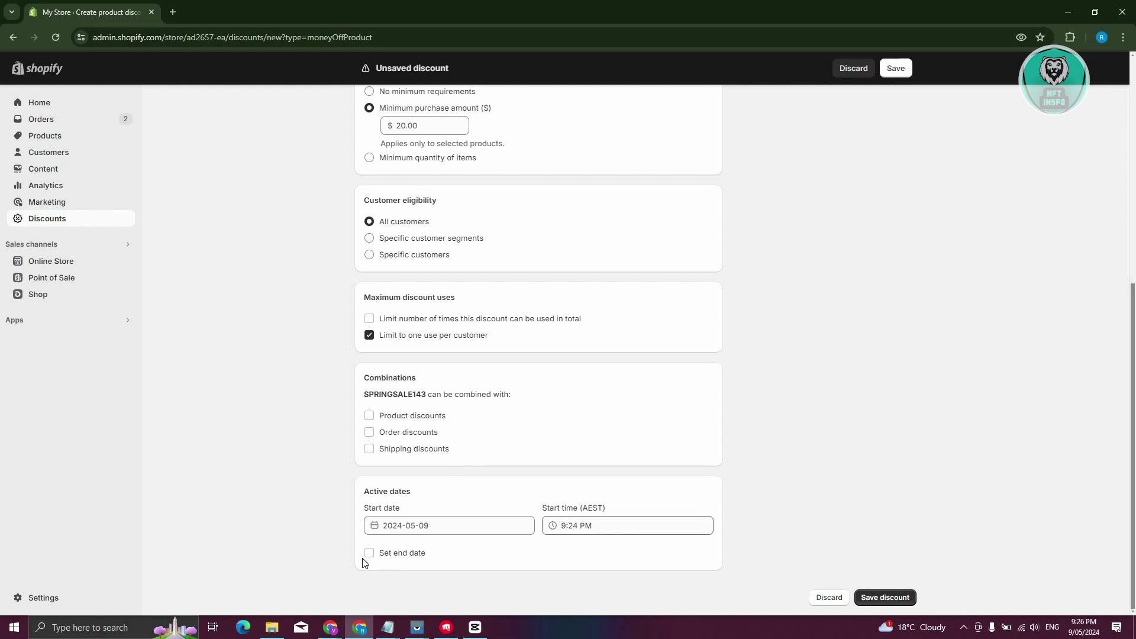
{"action": "left_click", "coordinate": [381, 554]}
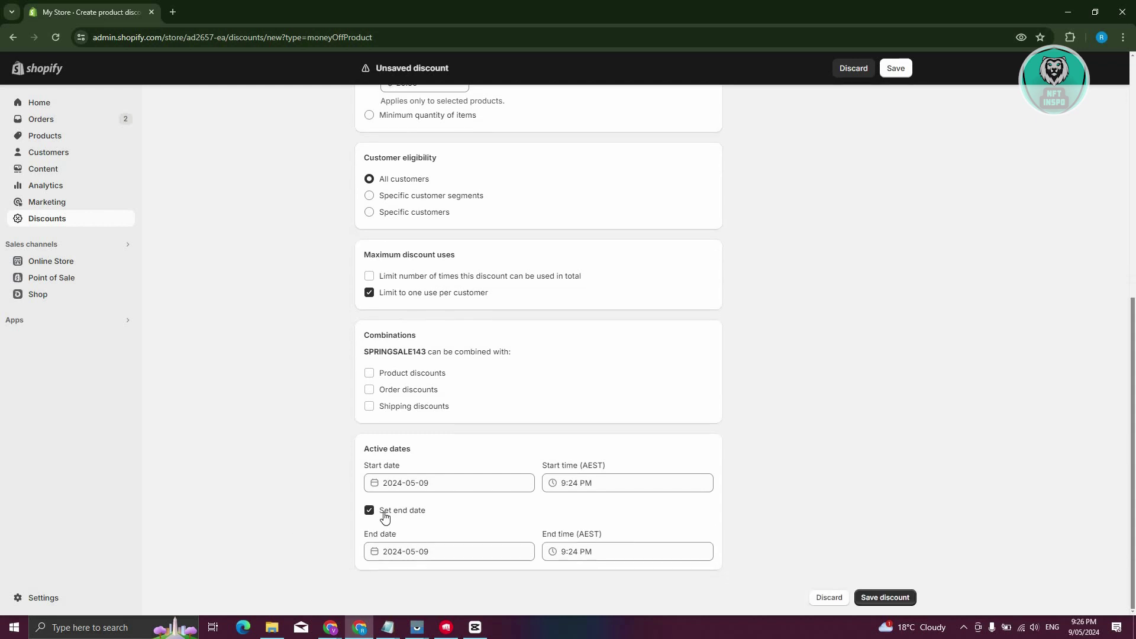
{"action": "left_click", "coordinate": [370, 510]}
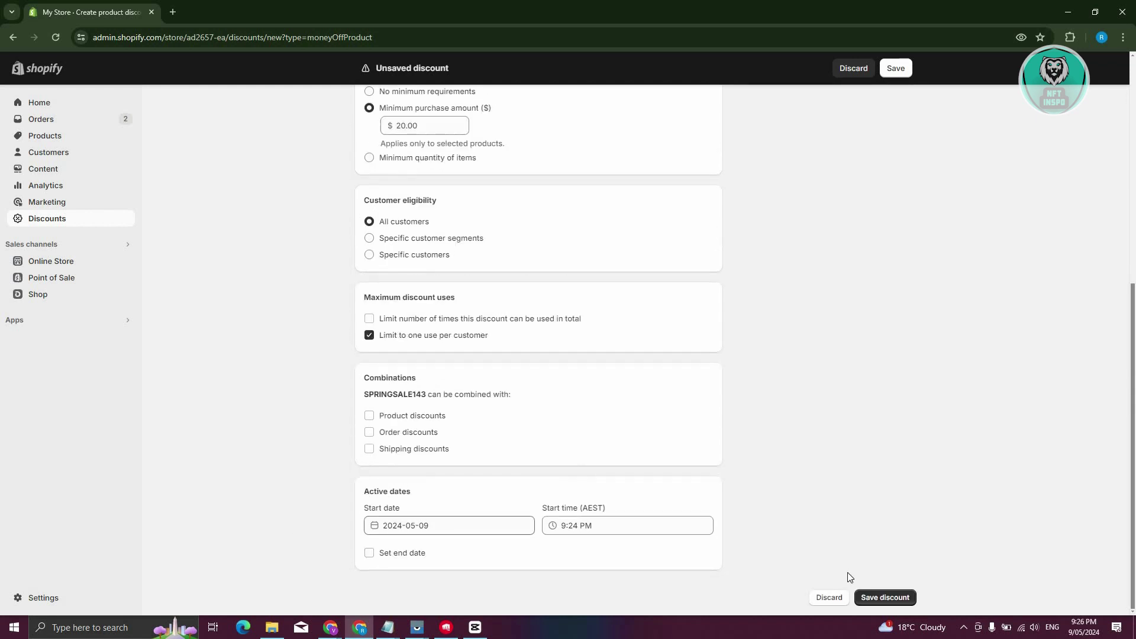
Save the SPRINGSALE143 discount, then go to the Online Store themes page
{"action": "left_click", "coordinate": [882, 597]}
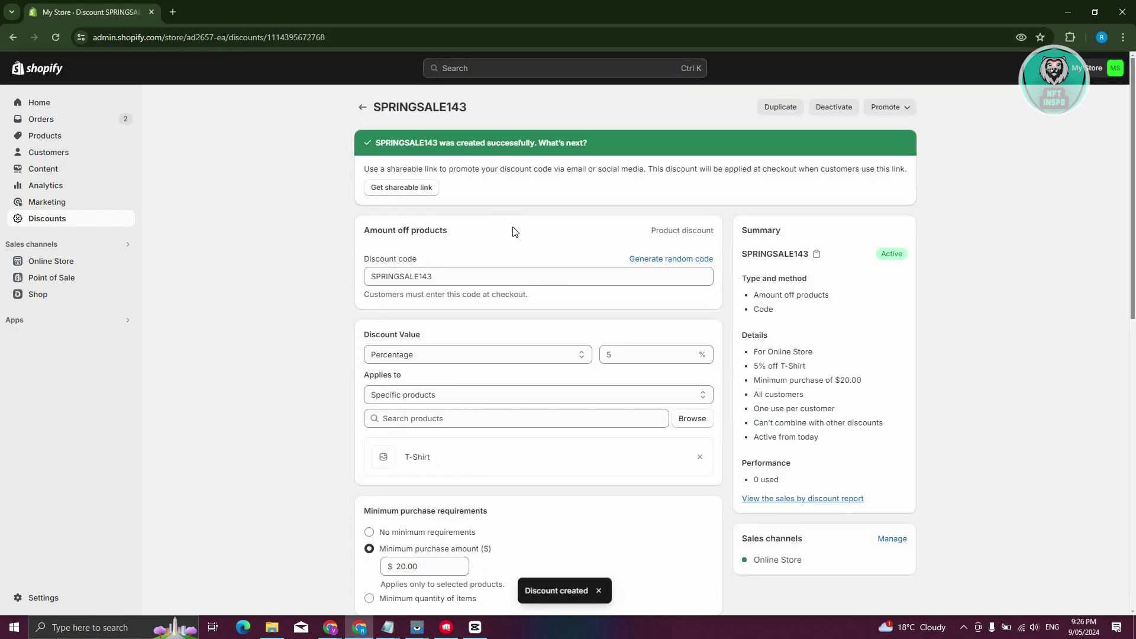
{"action": "left_click", "coordinate": [52, 262]}
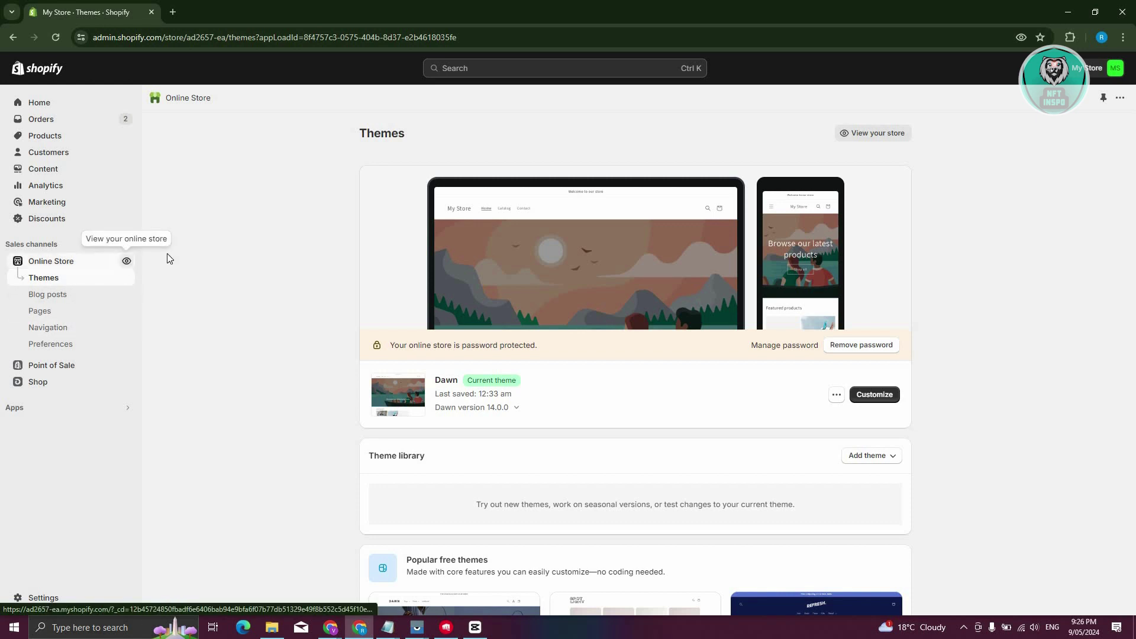
In the live storefront, add three T-Shirts to the cart from the catalog
{"action": "left_click", "coordinate": [126, 261]}
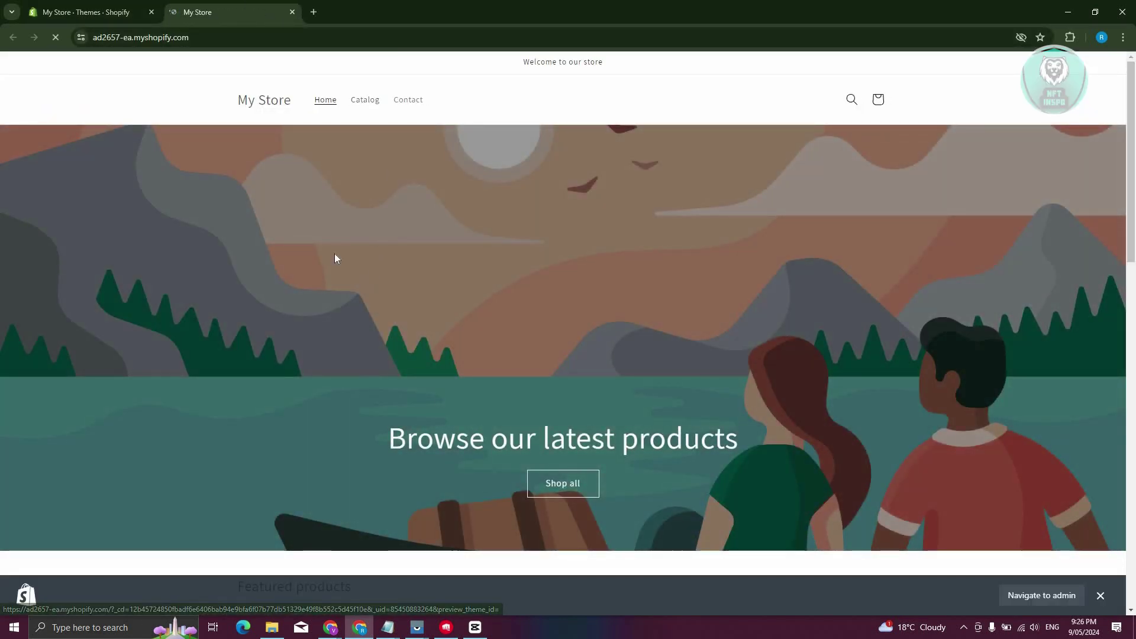
{"action": "left_click", "coordinate": [365, 99]}
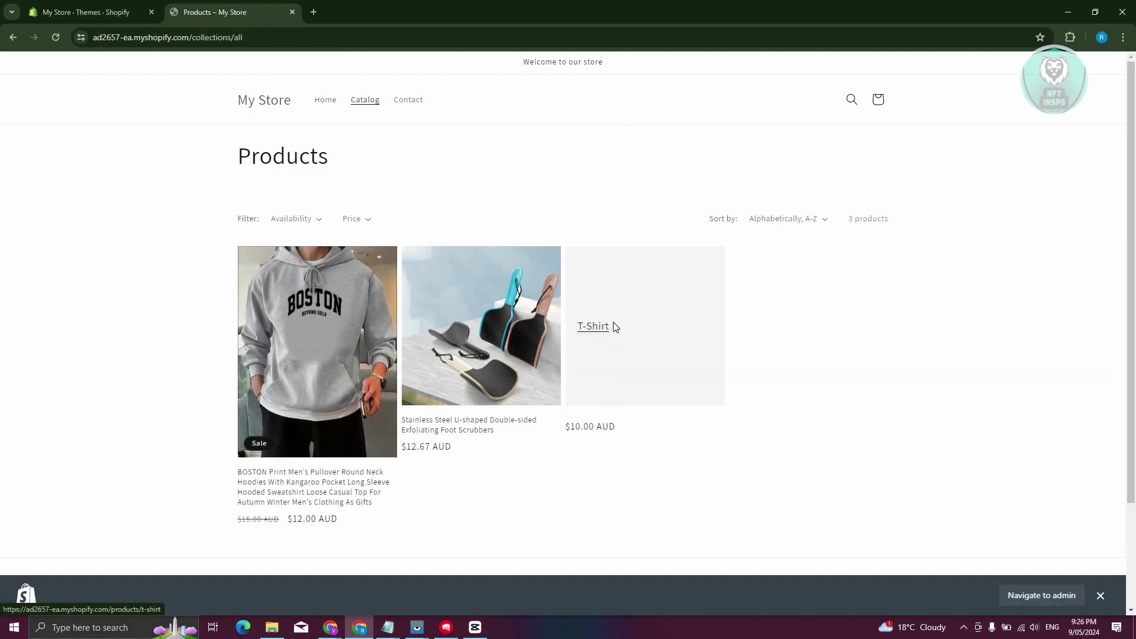
{"action": "left_click", "coordinate": [592, 327]}
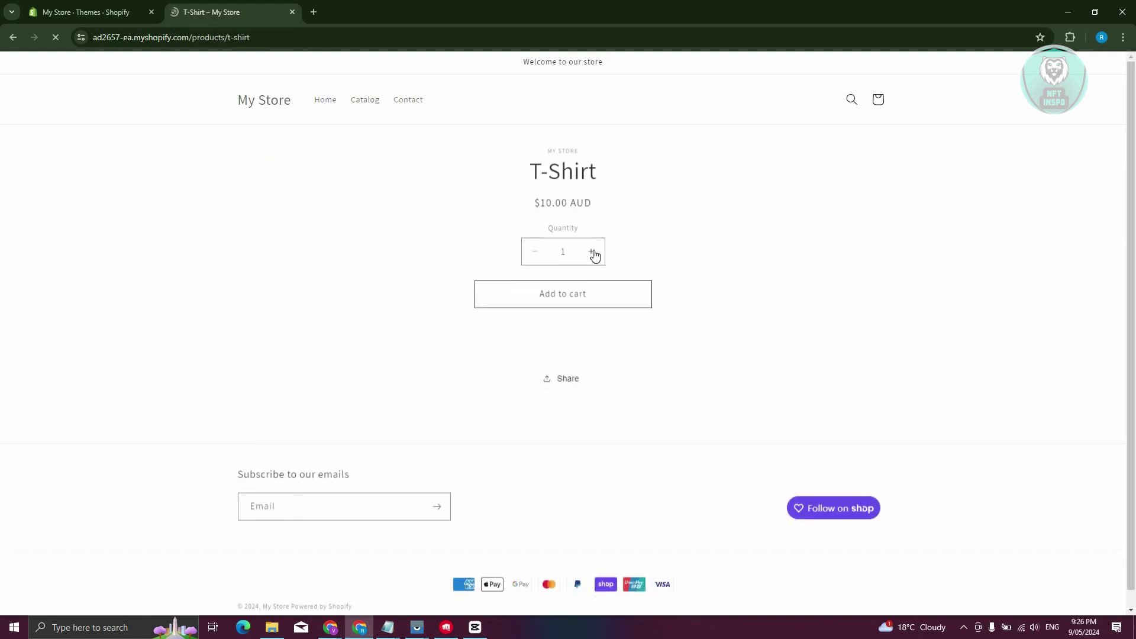
{"action": "left_click", "coordinate": [590, 249]}
{"action": "left_click", "coordinate": [591, 252]}
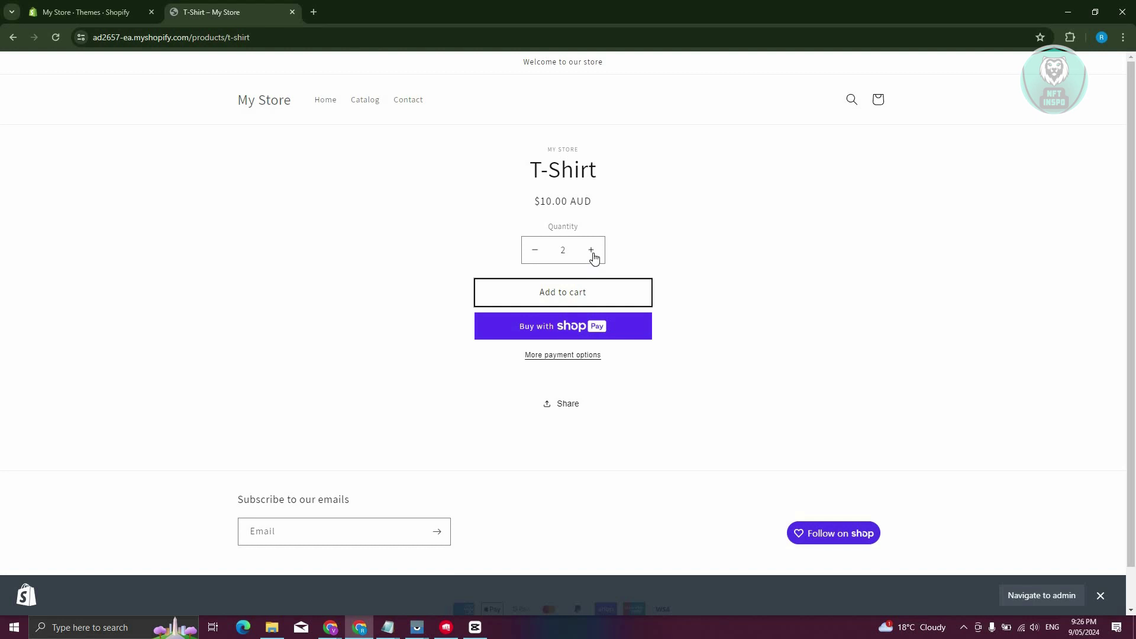
{"action": "left_click", "coordinate": [565, 293]}
Open the cart and proceed to checkout, showing a $30.00 total
{"action": "left_click", "coordinate": [879, 100]}
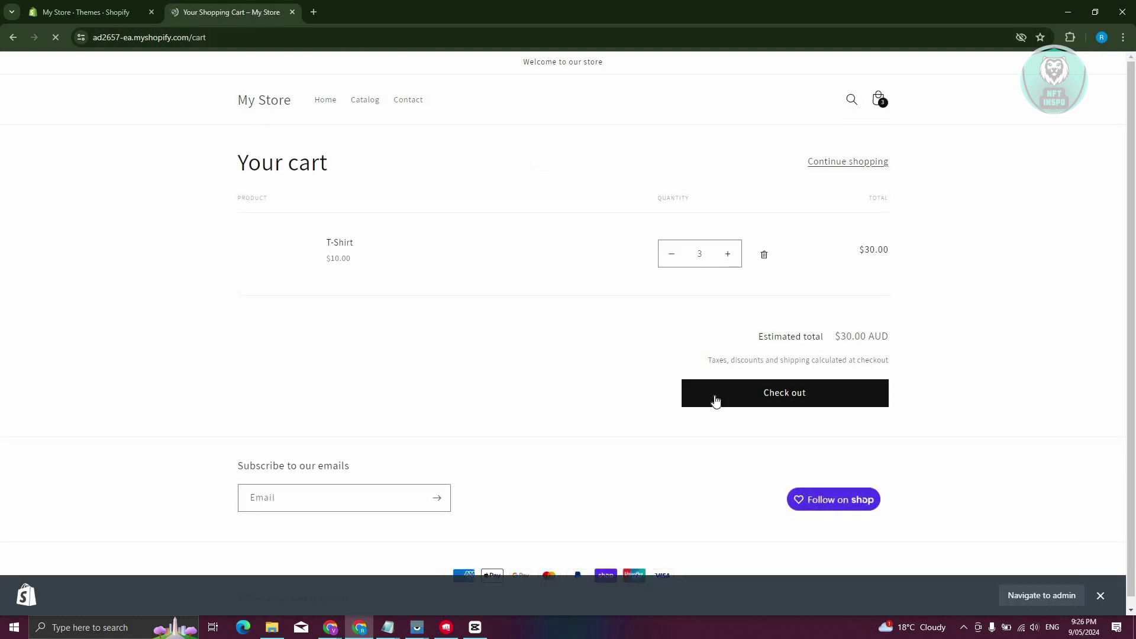
{"action": "left_click", "coordinate": [705, 401]}
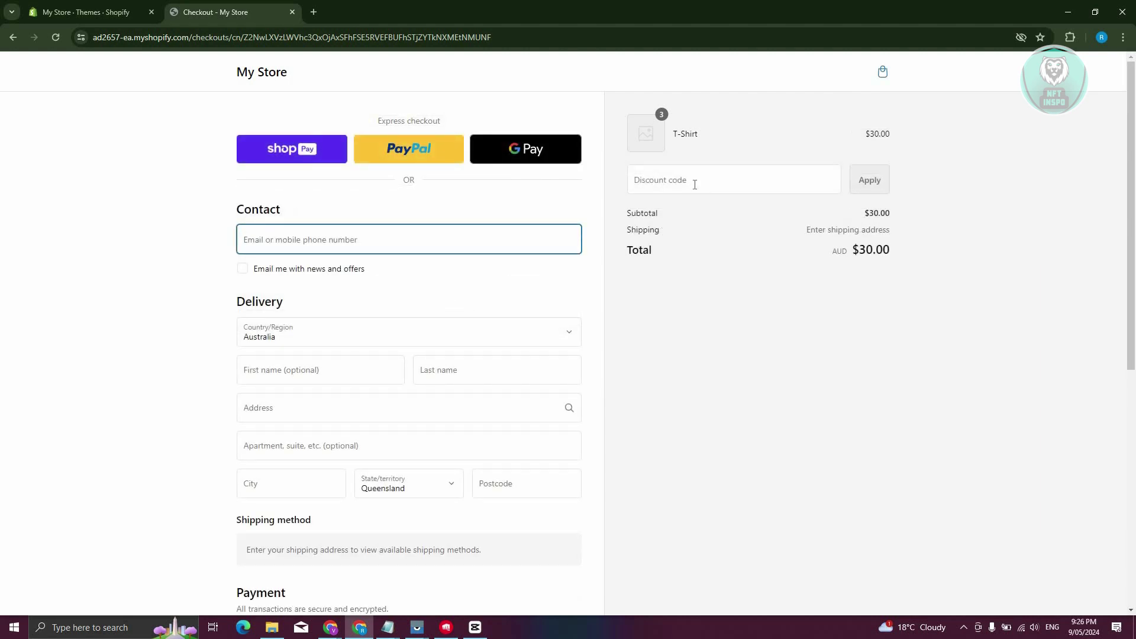
{"action": "left_click", "coordinate": [95, 12]}
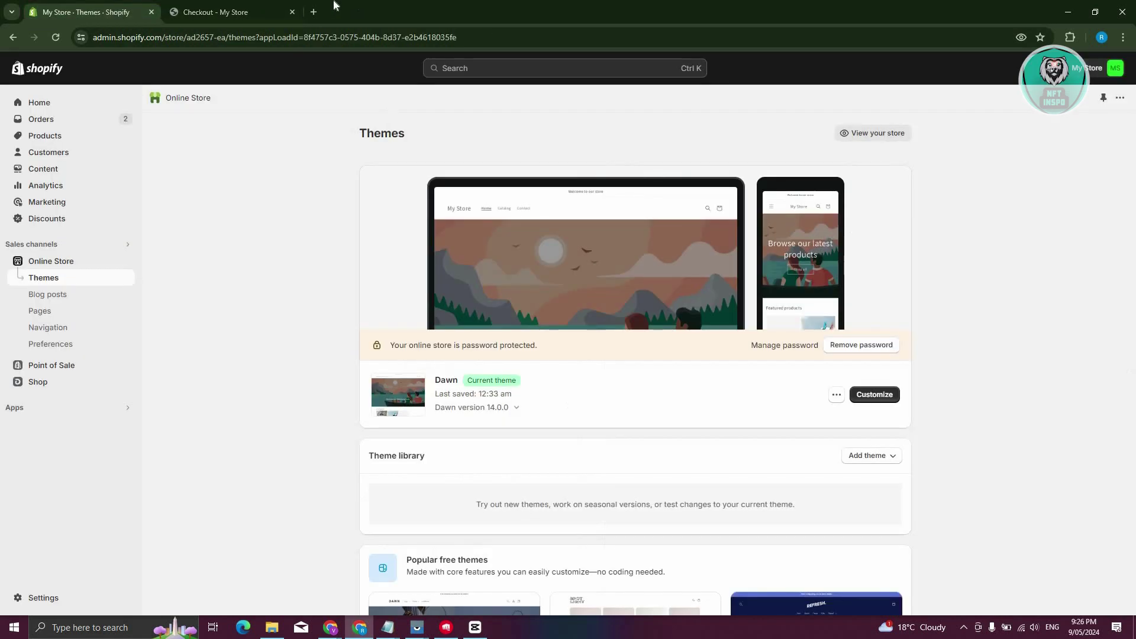
{"action": "left_click", "coordinate": [225, 7]}
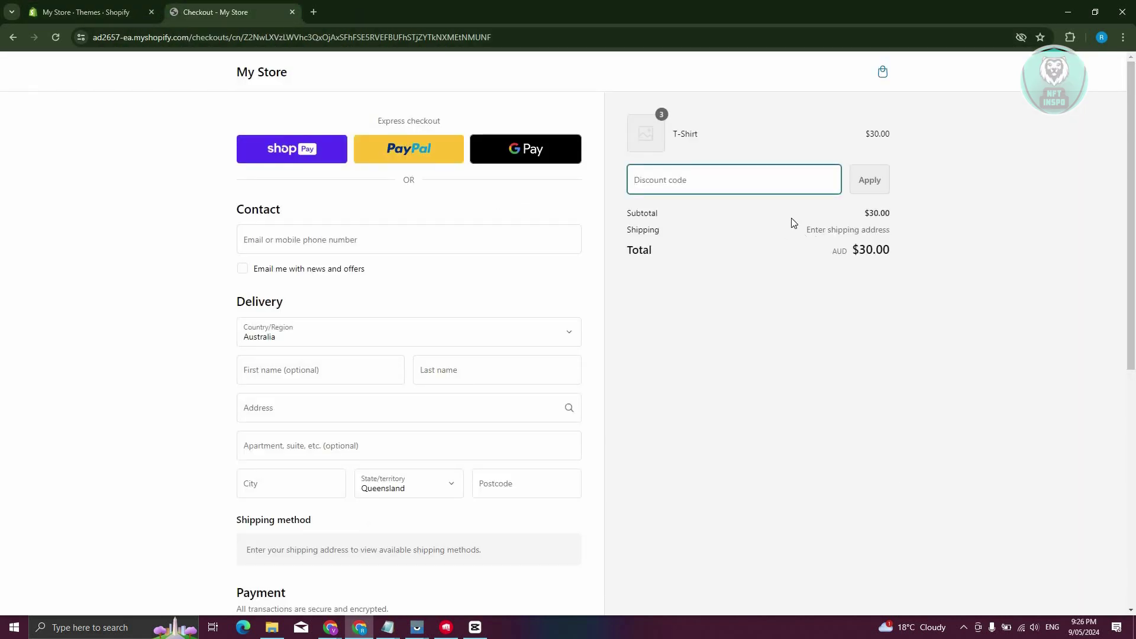